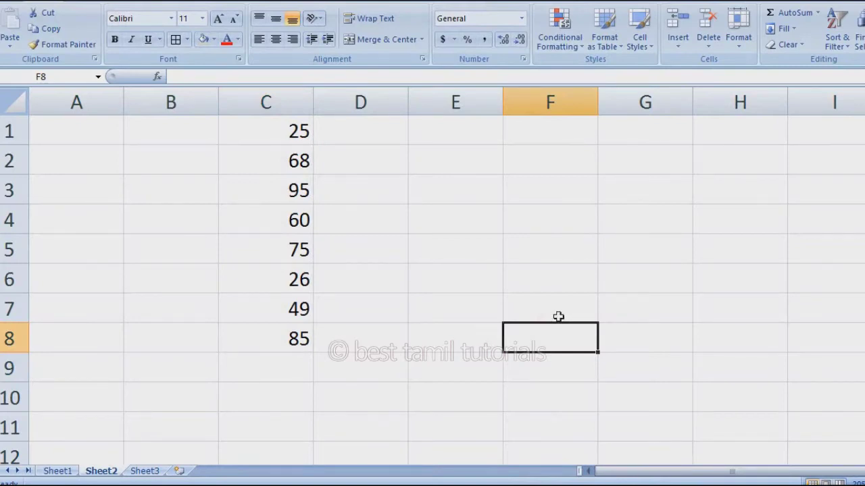
- Total the column C numbers by entering =SUM(C1:C8) in cell C9, and select that total cell
{"action": "left_click", "coordinate": [275, 369]}
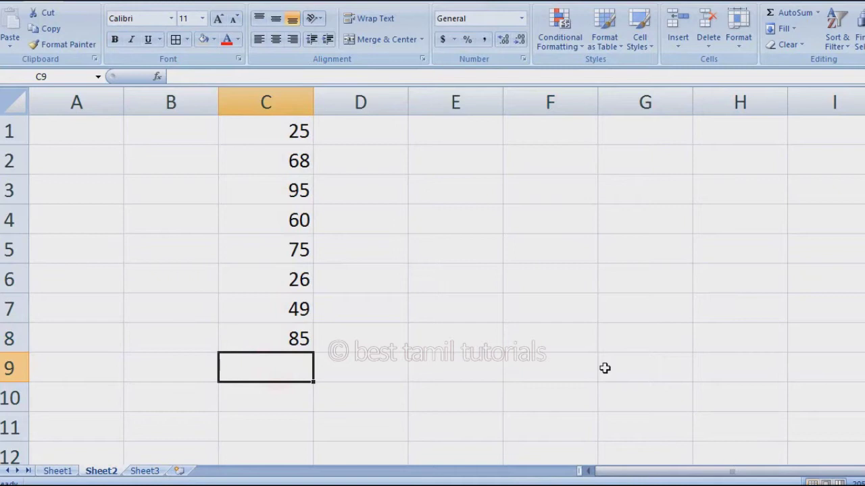
{"action": "type", "text": "="}
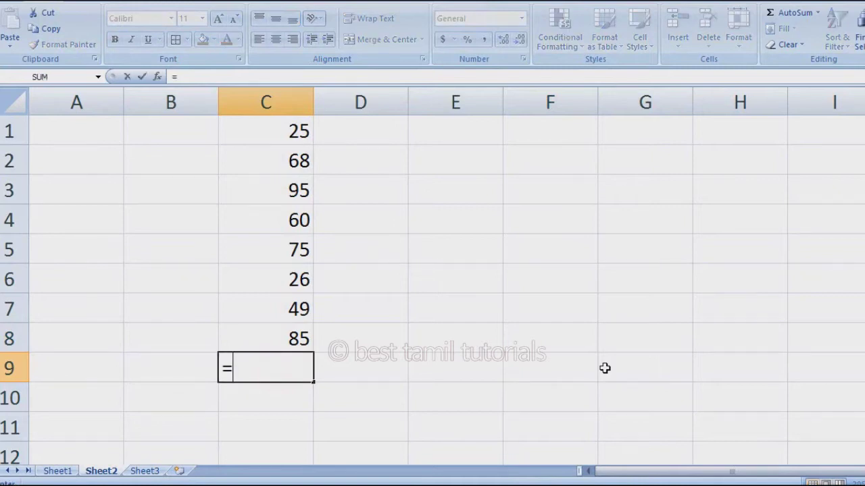
{"action": "type", "text": "sum"}
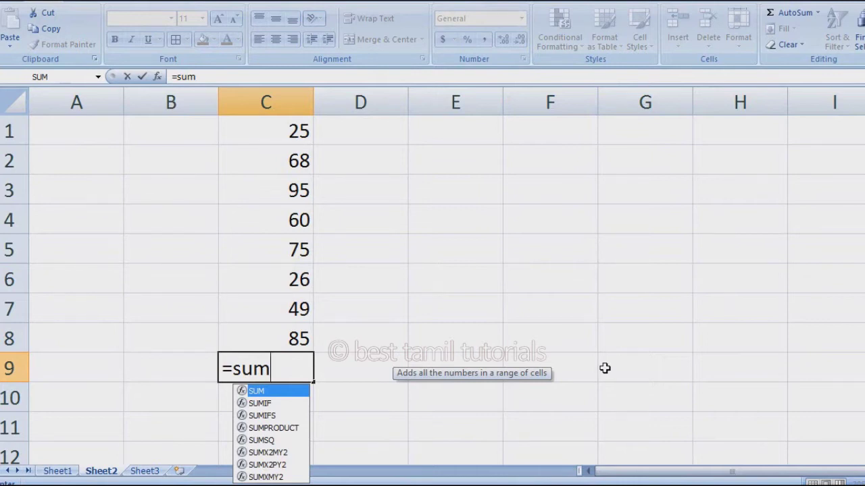
{"action": "type", "text": "("}
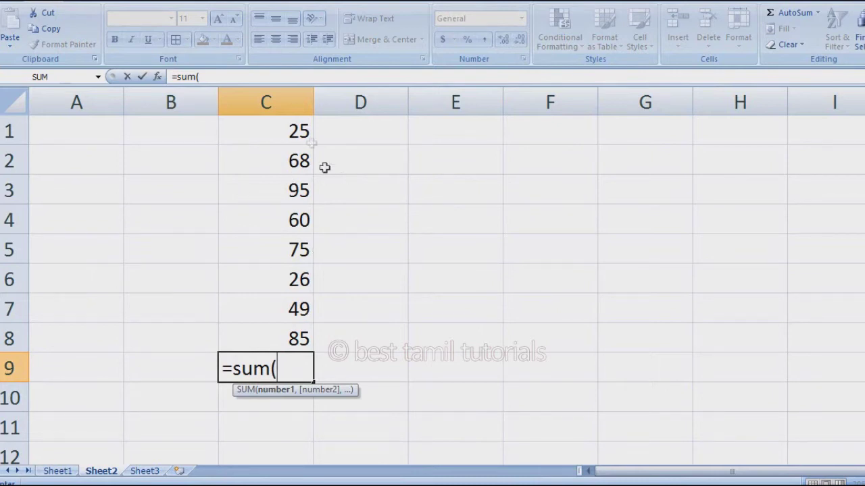
{"action": "left_click", "coordinate": [298, 131]}
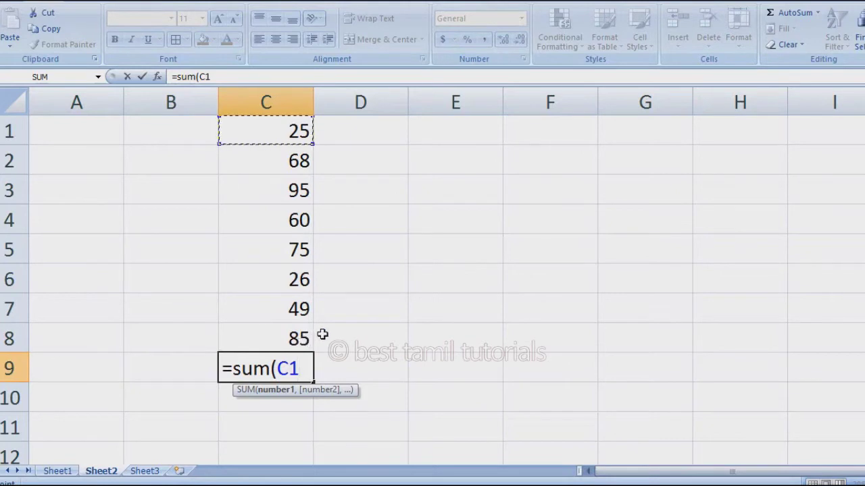
{"action": "key", "text": "F8"}
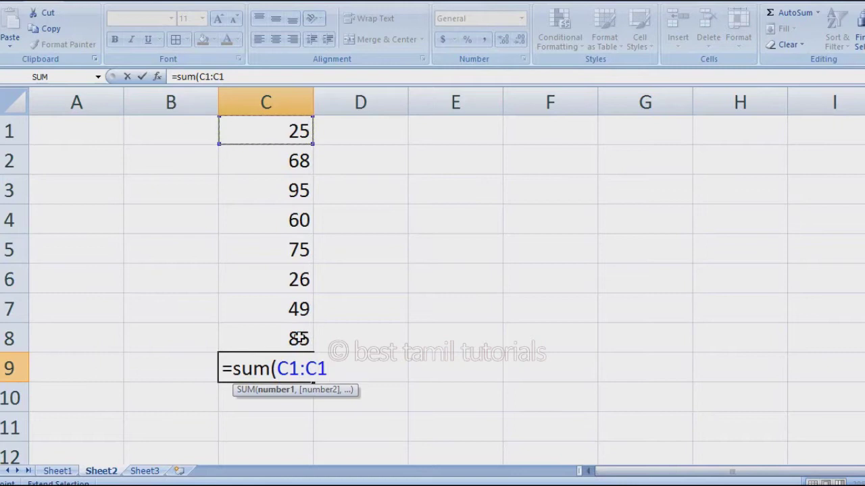
{"action": "left_click", "coordinate": [299, 338]}
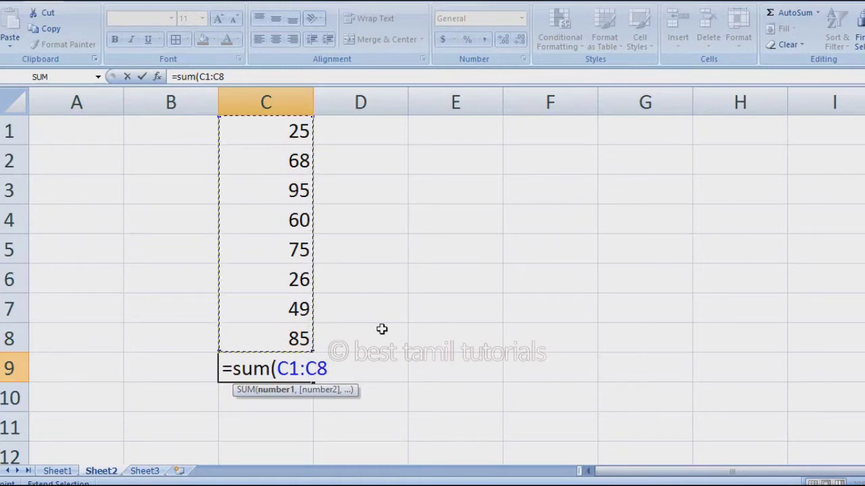
{"action": "type", "text": ")"}
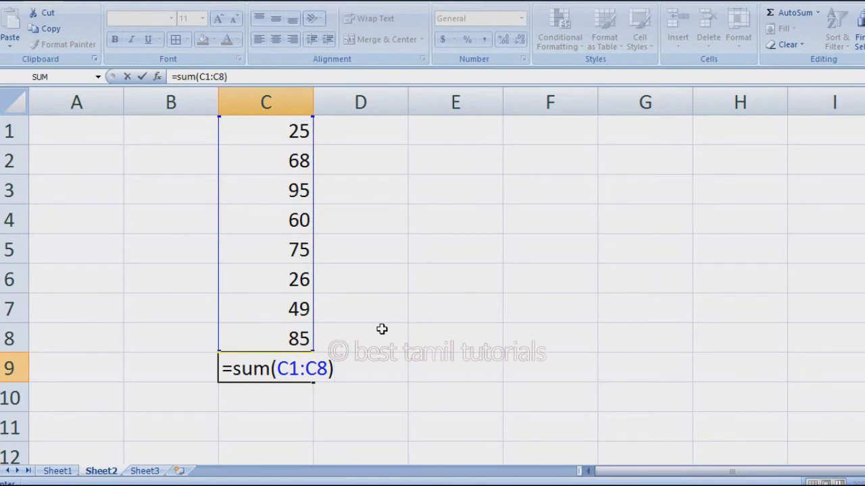
{"action": "key", "text": "Return"}
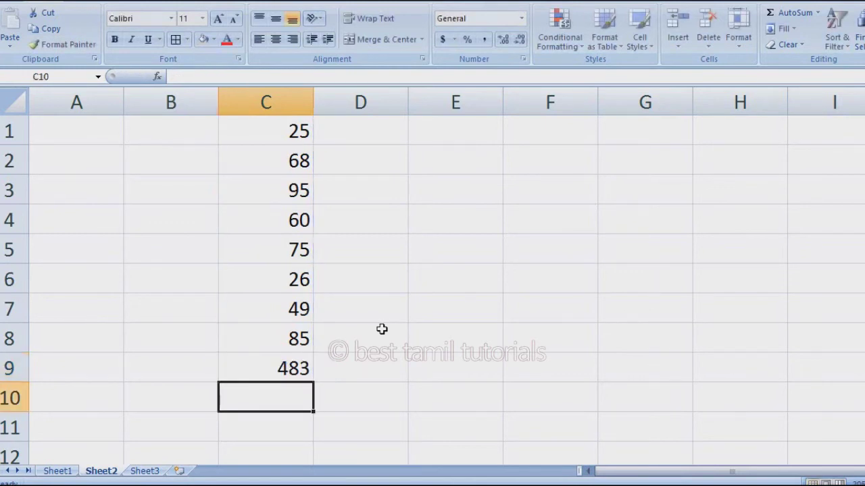
{"action": "key", "text": "Up"}
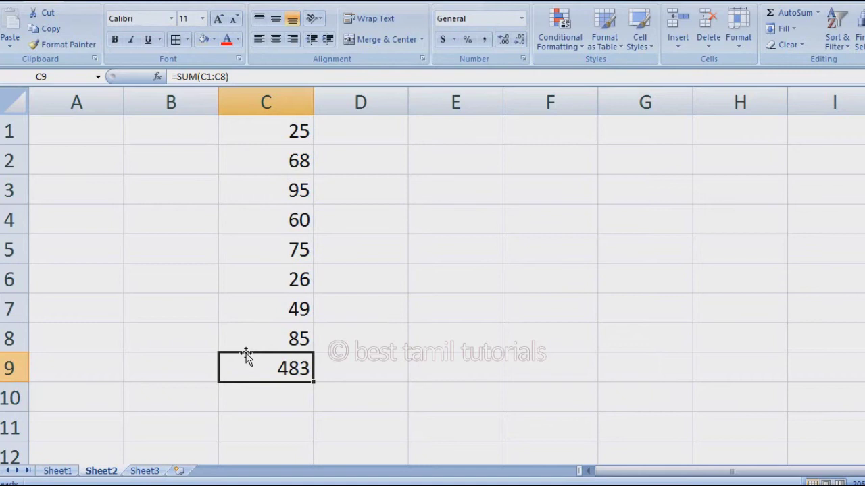
- Insert a blank row above row 4 and enter 2 in cell C4
{"action": "left_click", "coordinate": [10, 220]}
{"action": "right_click", "coordinate": [10, 223]}
{"action": "left_click", "coordinate": [52, 298]}
{"action": "left_click", "coordinate": [299, 220]}
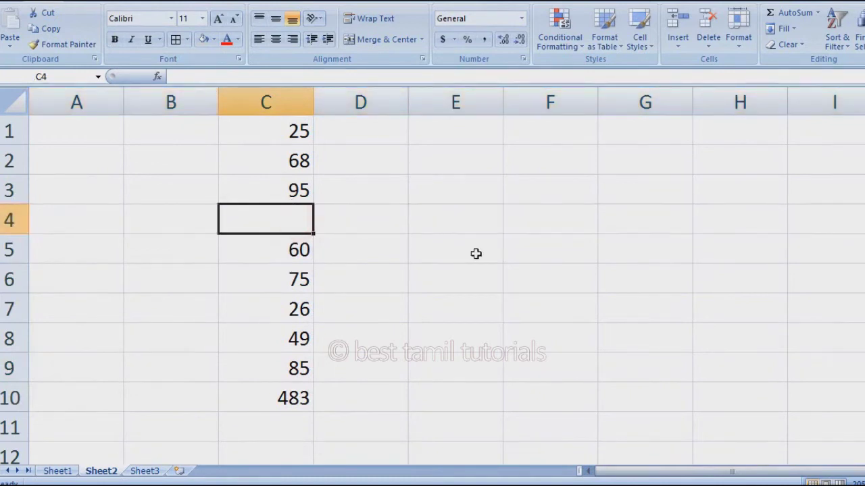
{"action": "type", "text": "2"}
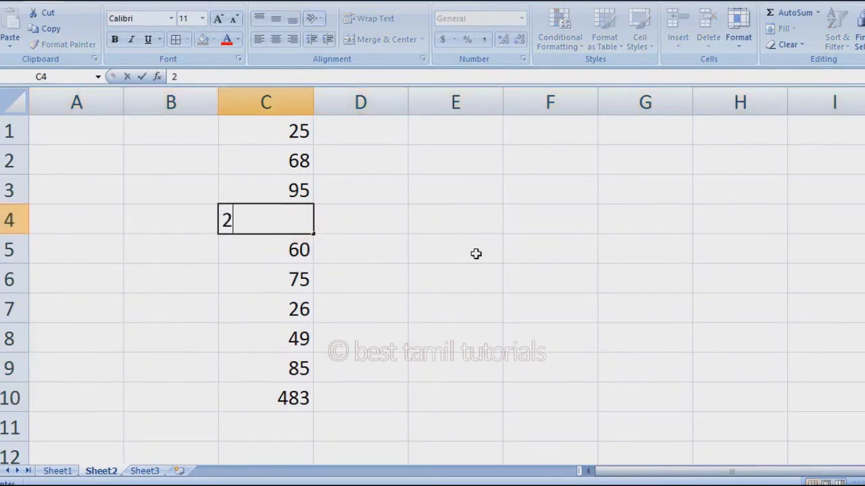
{"action": "key", "text": "Return"}
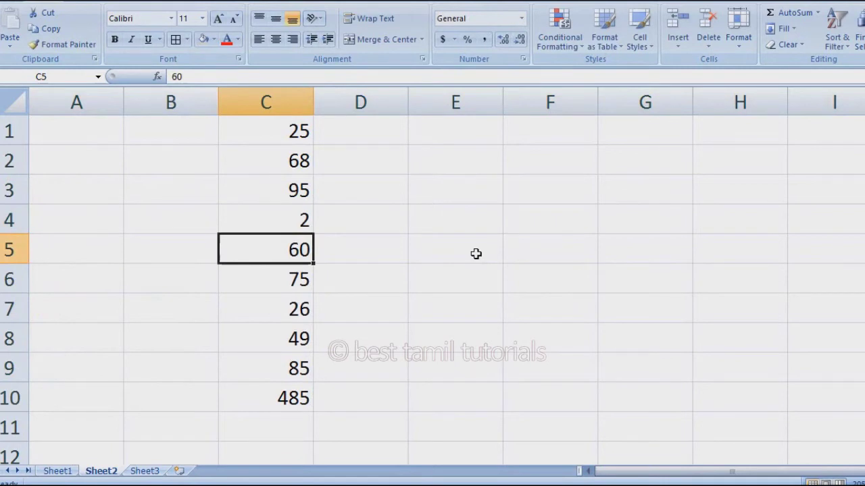
- Delete the inserted row 4 holding the value 2, and select the total cell to check its formula
{"action": "left_click", "coordinate": [11, 220]}
{"action": "right_click", "coordinate": [14, 223]}
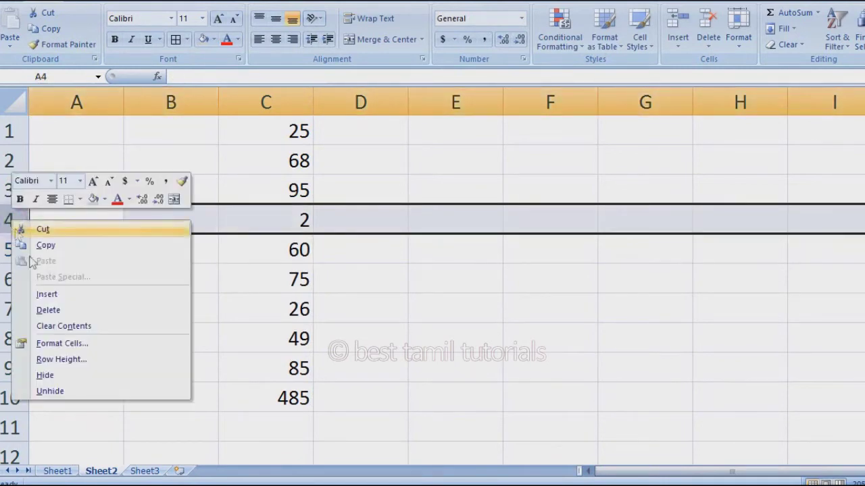
{"action": "left_click", "coordinate": [77, 310]}
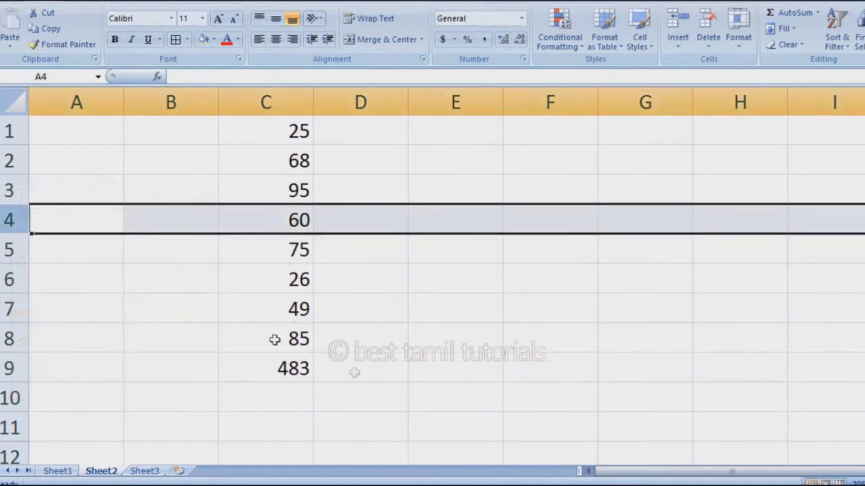
{"action": "left_click", "coordinate": [293, 370]}
- Delete row 4, which holds the value 60, and select the total in C8 to check its formula
{"action": "left_click", "coordinate": [14, 214]}
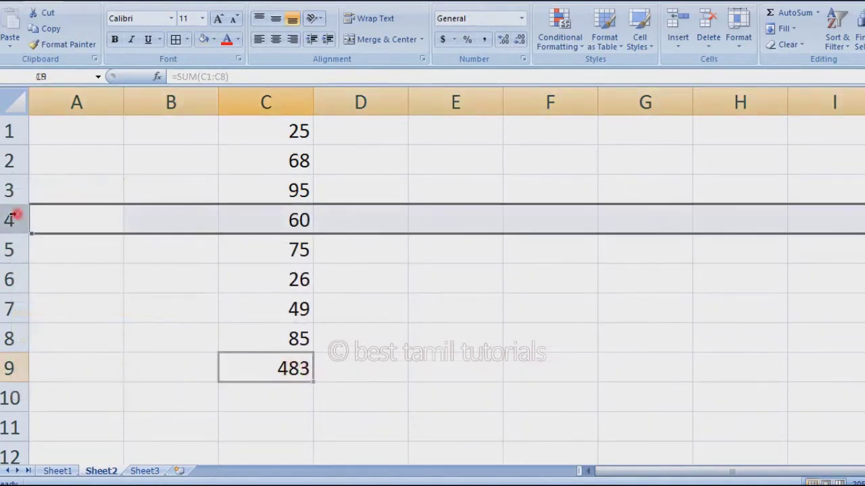
{"action": "right_click", "coordinate": [15, 217]}
{"action": "left_click", "coordinate": [54, 303]}
{"action": "left_click", "coordinate": [279, 338]}
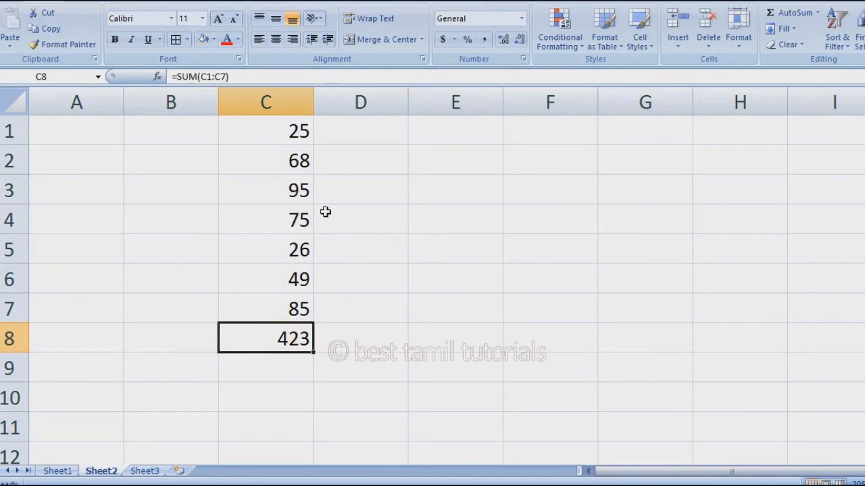
- Insert a blank row above row 1 and enter 2 in cell C1
{"action": "right_click", "coordinate": [7, 132]}
{"action": "left_click", "coordinate": [43, 209]}
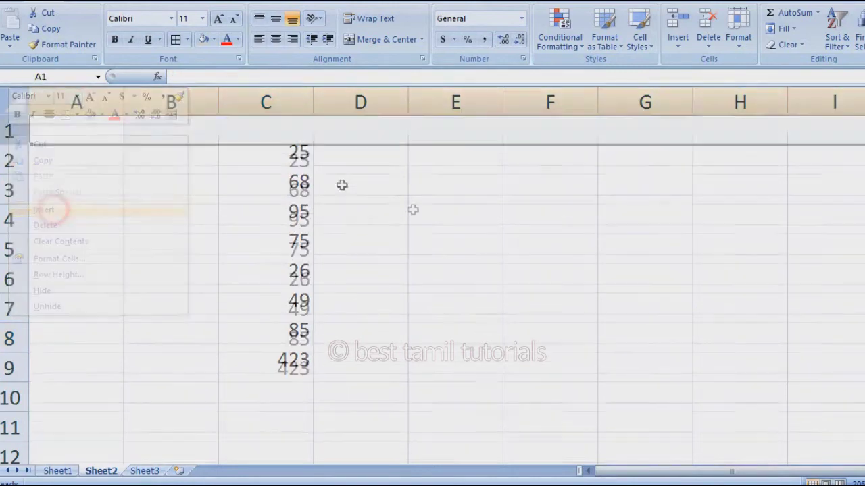
{"action": "left_click", "coordinate": [298, 135]}
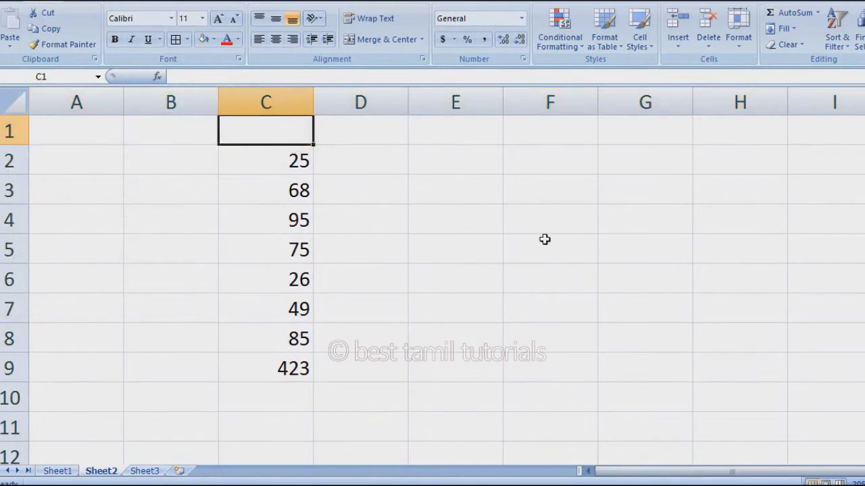
{"action": "type", "text": "2"}
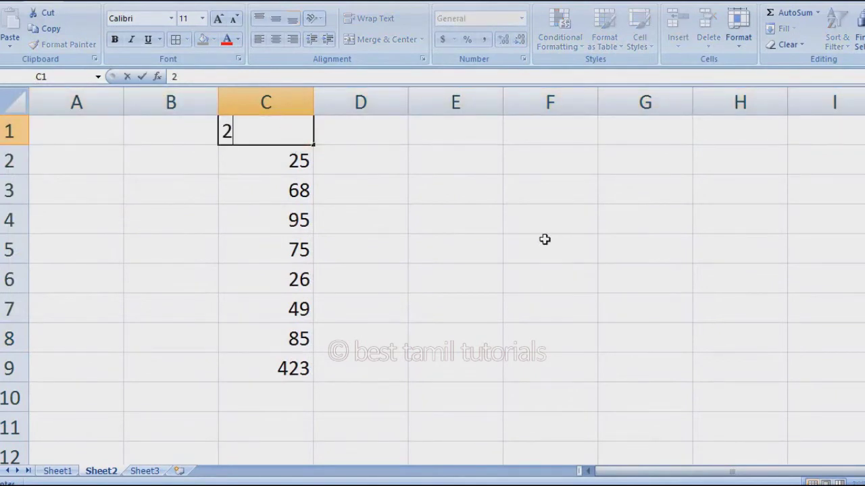
{"action": "key", "text": "Return"}
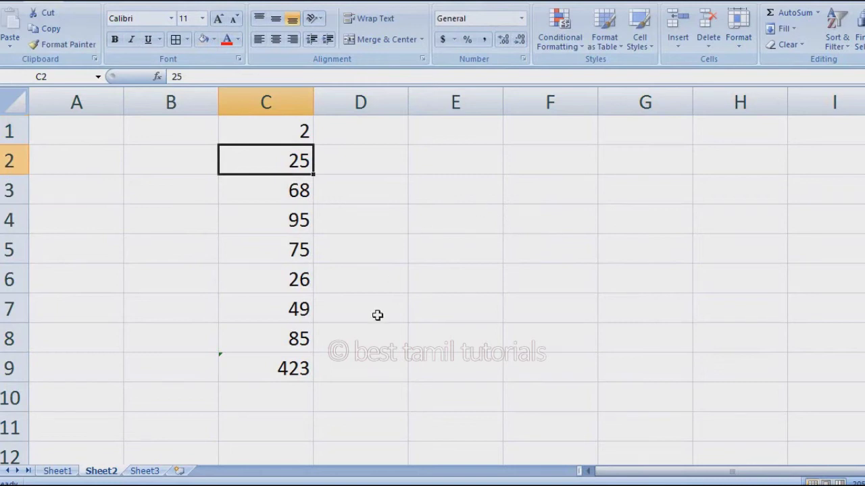
- Edit the total formula in C9 to =SUM(C1:C8) so the range includes the new first row
{"action": "left_click", "coordinate": [285, 368]}
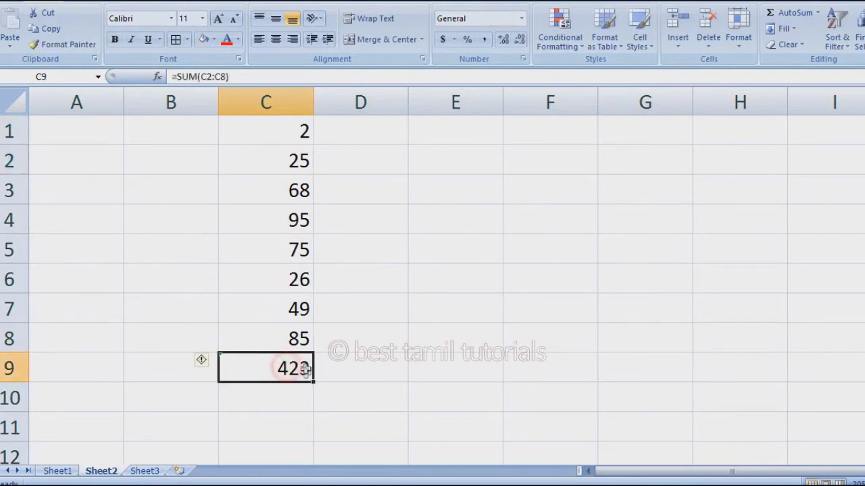
{"action": "double_click", "coordinate": [286, 368]}
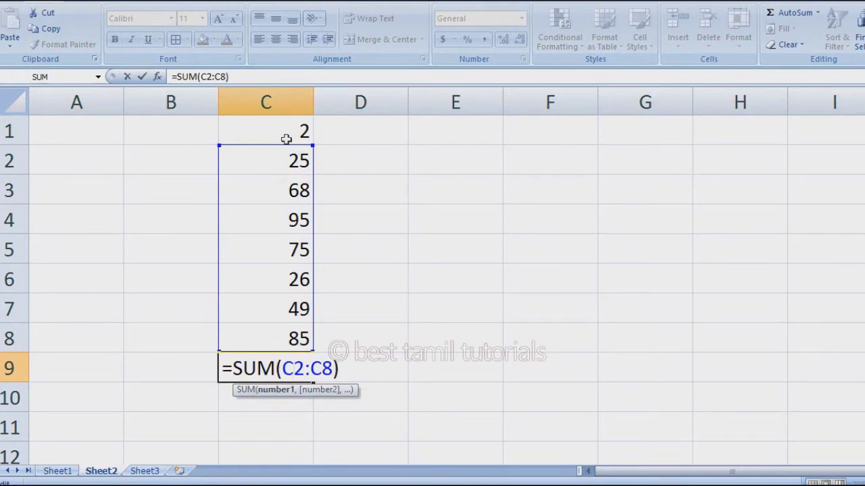
{"action": "key", "text": "Delete"}
{"action": "type", "text": "1"}
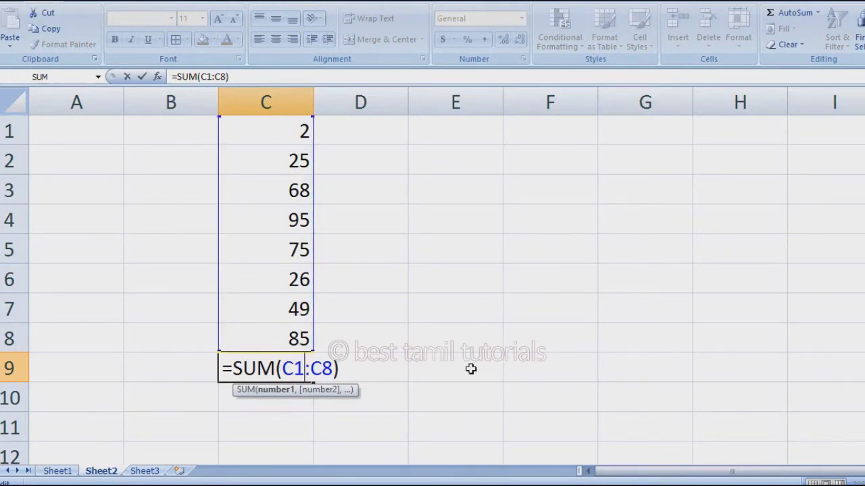
{"action": "key", "text": "Return"}
{"action": "key", "text": "Up"}
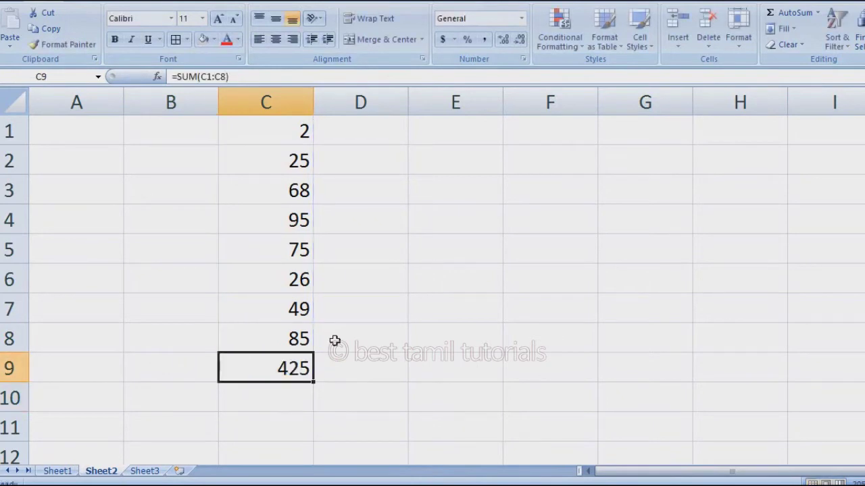
- Insert another blank row at the top of the sheet and enter 5 in cell C1
{"action": "right_click", "coordinate": [10, 131]}
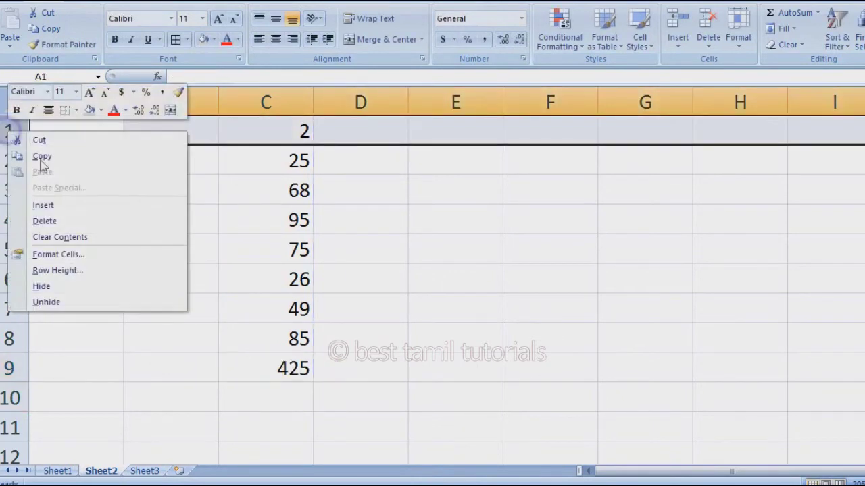
{"action": "left_click", "coordinate": [70, 206]}
{"action": "left_click", "coordinate": [303, 136]}
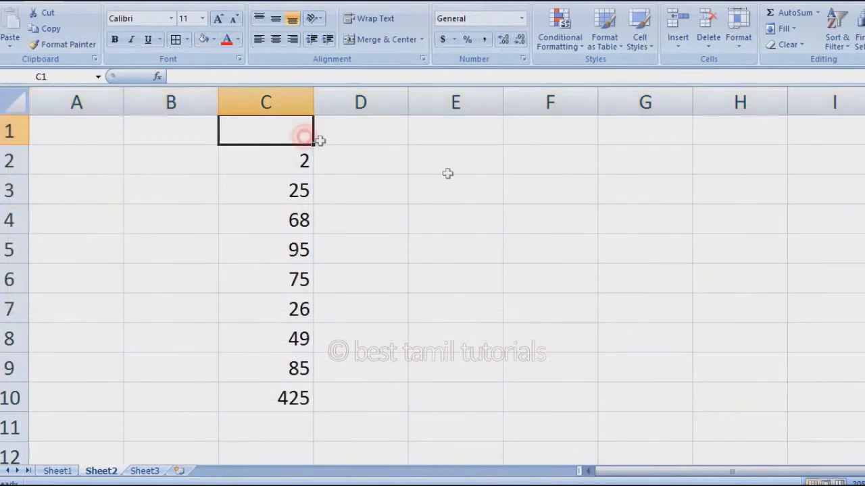
{"action": "type", "text": "5"}
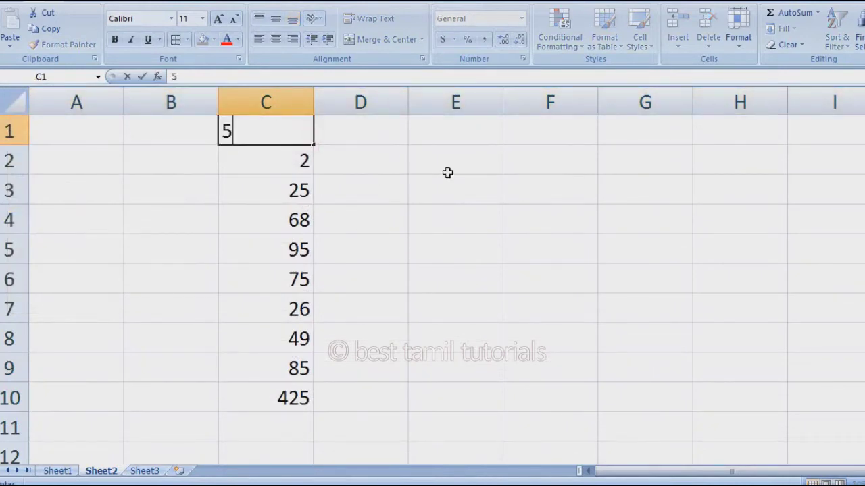
{"action": "key", "text": "Return"}
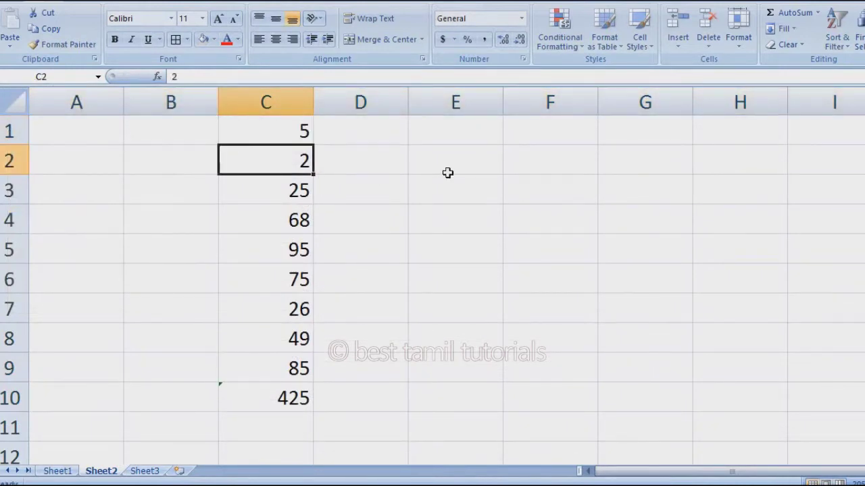
- Resize the highlighted range of the total formula in C10 to C1:C9, and select the total cell
{"action": "double_click", "coordinate": [288, 398]}
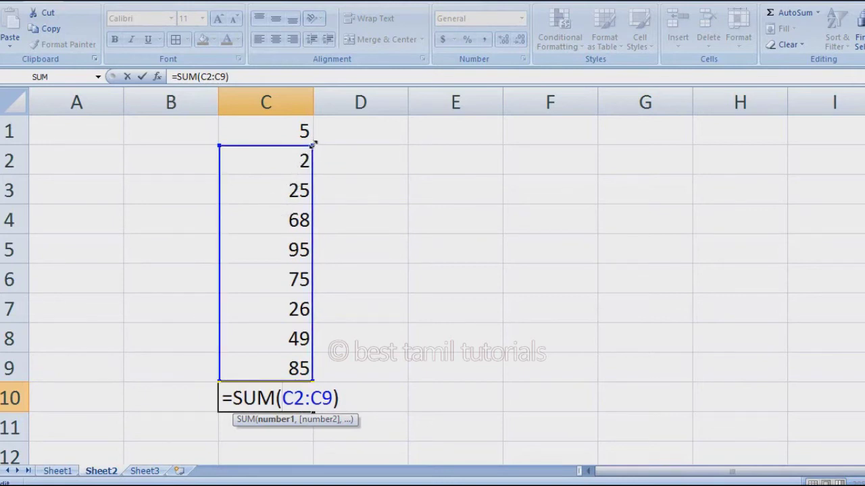
{"action": "left_click_drag", "start_coordinate": [313, 142], "coordinate": [504, 119]}
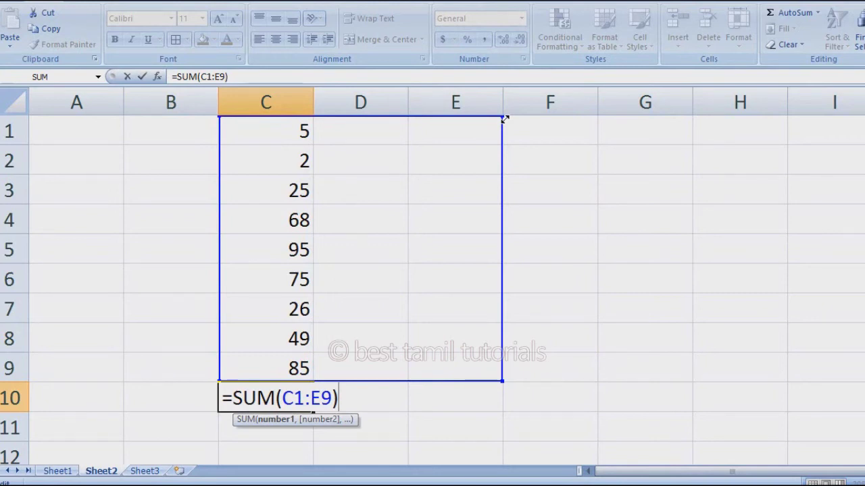
{"action": "left_click_drag", "start_coordinate": [495, 119], "coordinate": [318, 124]}
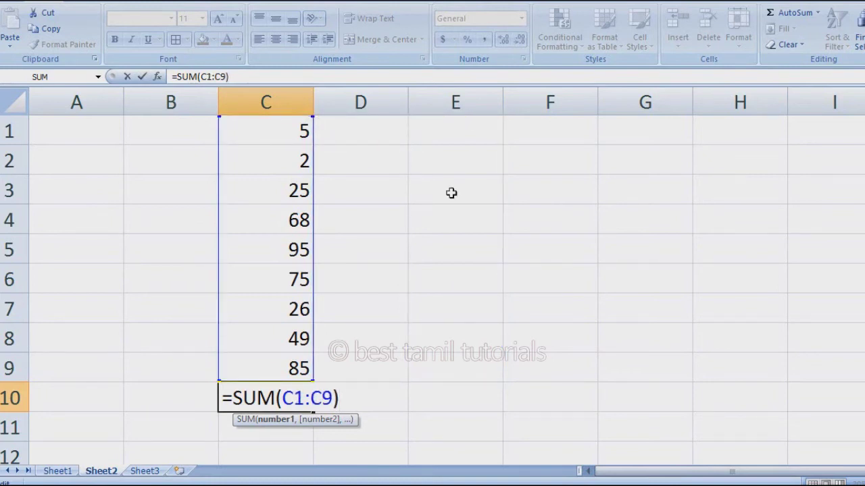
{"action": "key", "text": "Return"}
{"action": "left_click", "coordinate": [280, 394]}
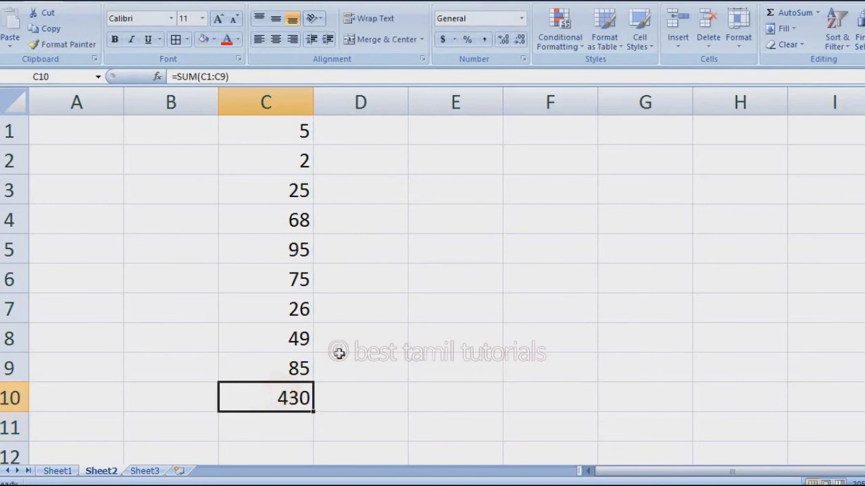
- Extend the range of the total formula in C10 to C1:E9, and select the added cells D1:E9
{"action": "double_click", "coordinate": [276, 399]}
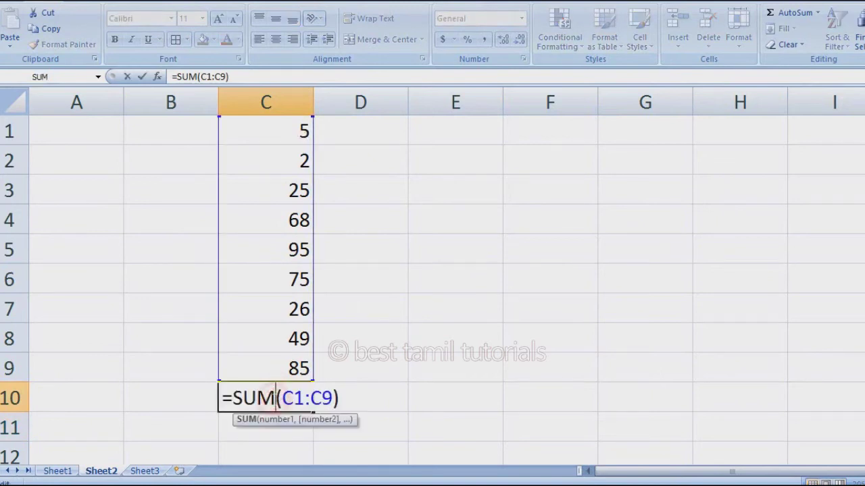
{"action": "left_click_drag", "start_coordinate": [313, 130], "coordinate": [459, 121]}
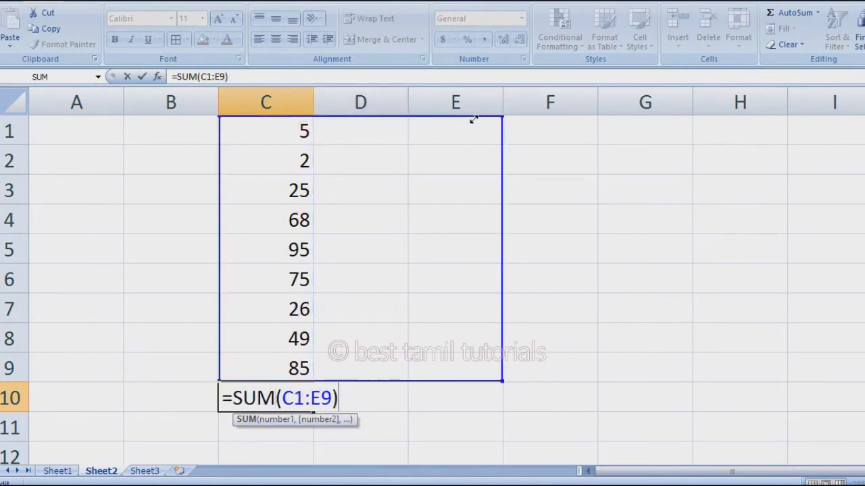
{"action": "left_click_drag", "start_coordinate": [473, 119], "coordinate": [473, 122]}
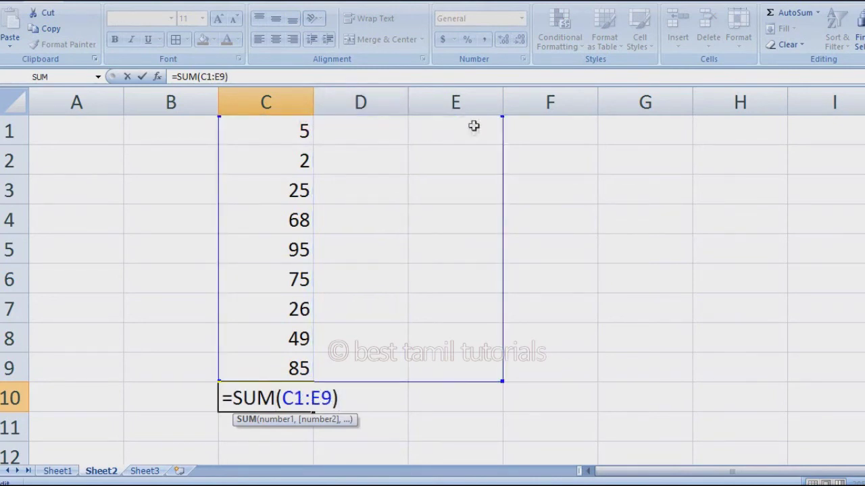
{"action": "key", "text": "Return"}
{"action": "key", "text": "Return"}
{"action": "scroll", "coordinate": [459, 270], "scroll_direction": "up", "scroll_amount": 1}
{"action": "left_click_drag", "start_coordinate": [351, 131], "coordinate": [452, 355]}
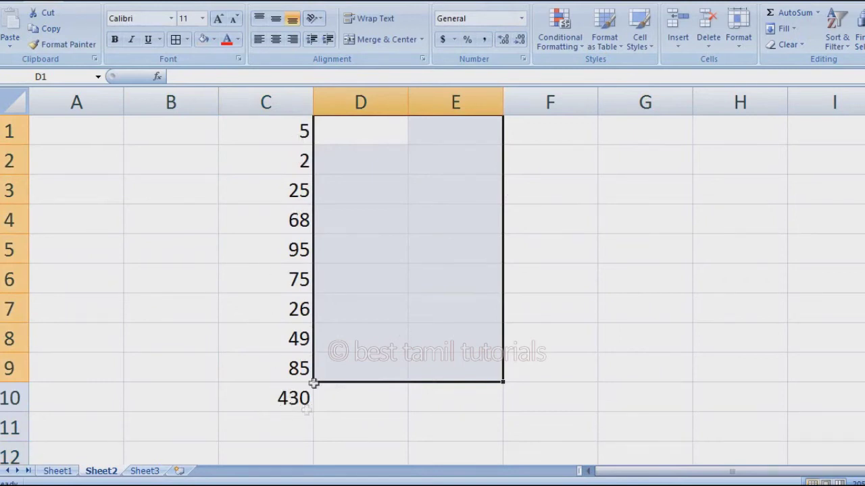
- Set the total formula in C10 to =SUM(C1:F9) so it covers the extra numbers in columns D to F
{"action": "left_click", "coordinate": [381, 224]}
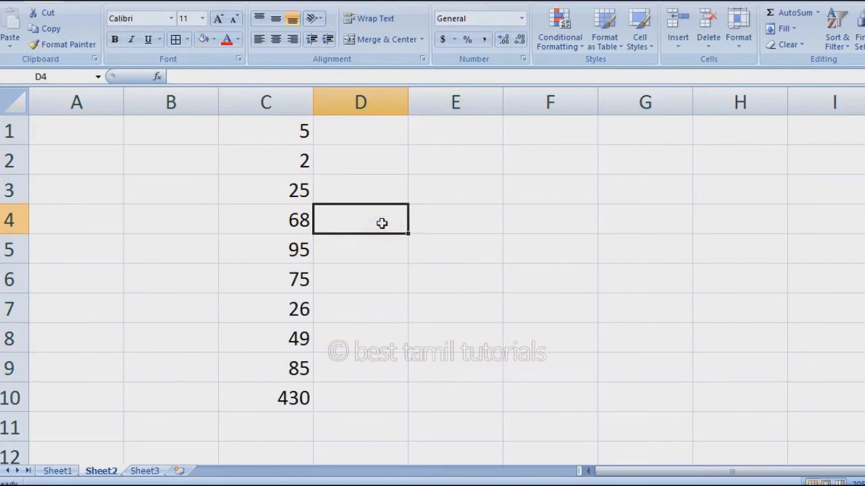
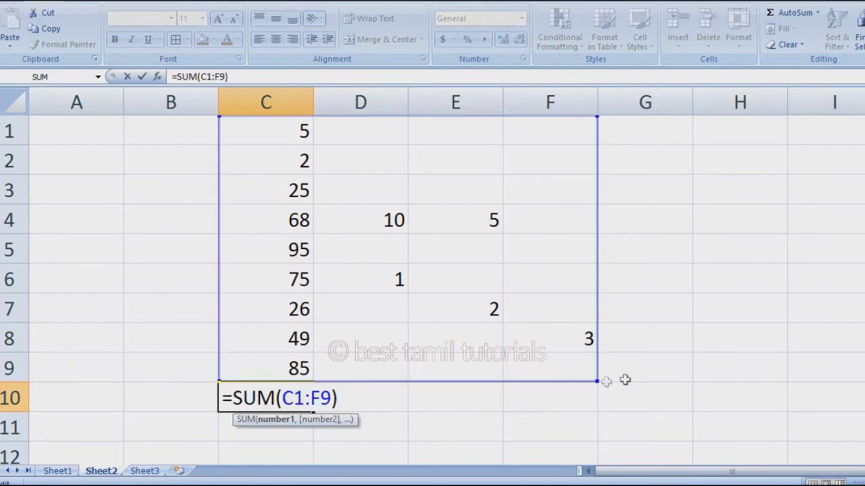
{"action": "key", "text": "Return"}
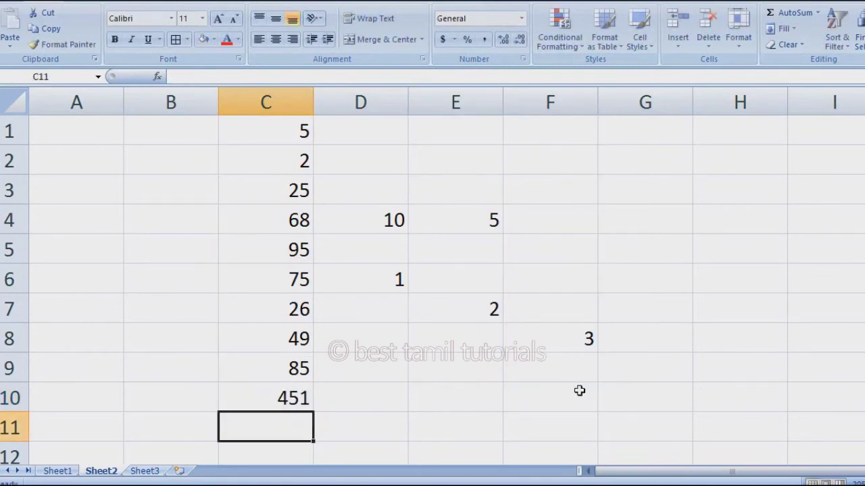
{"action": "left_click", "coordinate": [293, 403]}
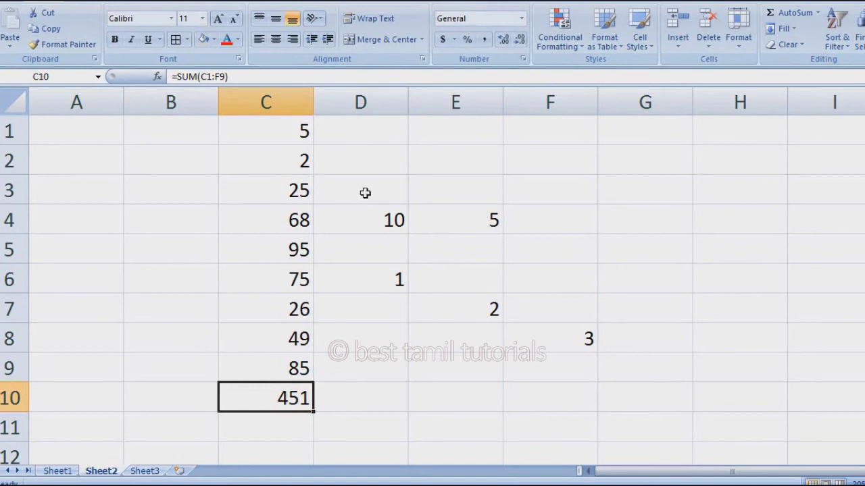
- Clear the extra numbers from D3:G9 and delete the total formula in C10
{"action": "left_click_drag", "start_coordinate": [365, 193], "coordinate": [638, 356]}
{"action": "key", "text": "Delete"}
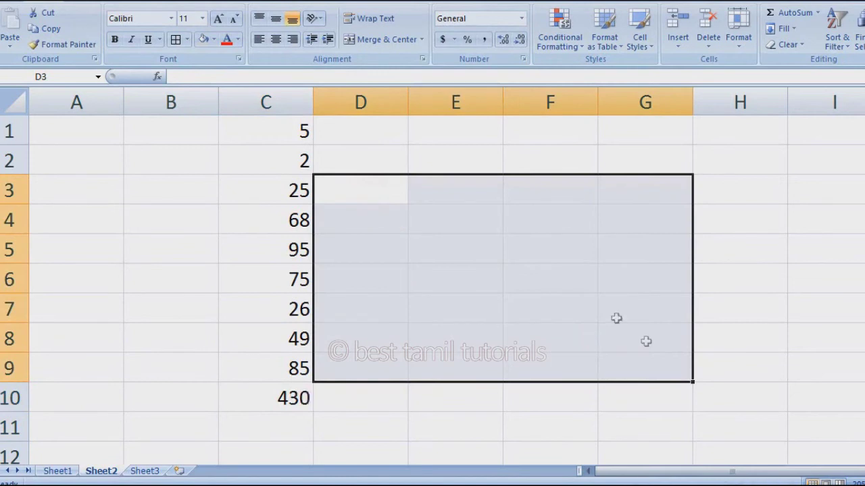
{"action": "left_click", "coordinate": [284, 399]}
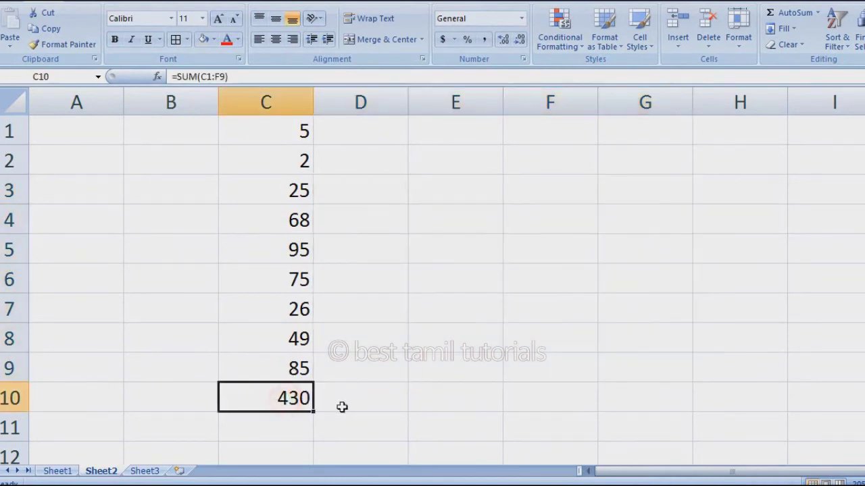
{"action": "key", "text": "Delete"}
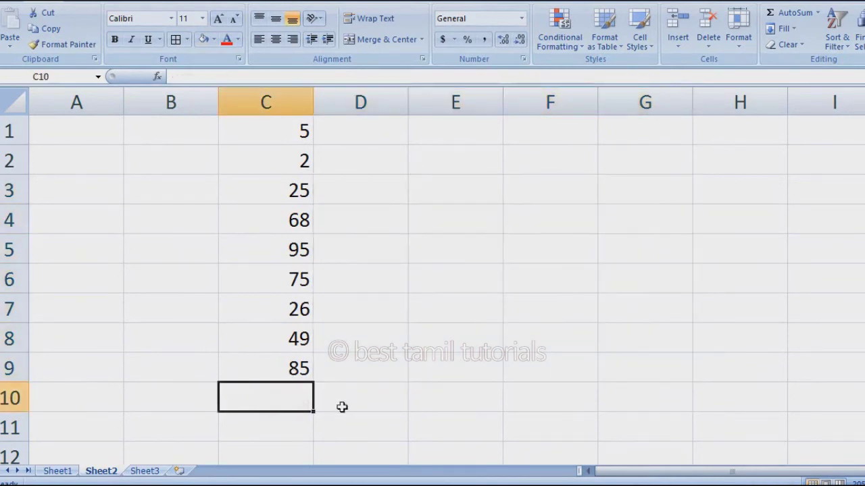
- Enter the formula =+C3+C5+C9 in C10 to add only three chosen cells of the column
{"action": "left_click", "coordinate": [300, 189]}
{"action": "left_click", "coordinate": [286, 280]}
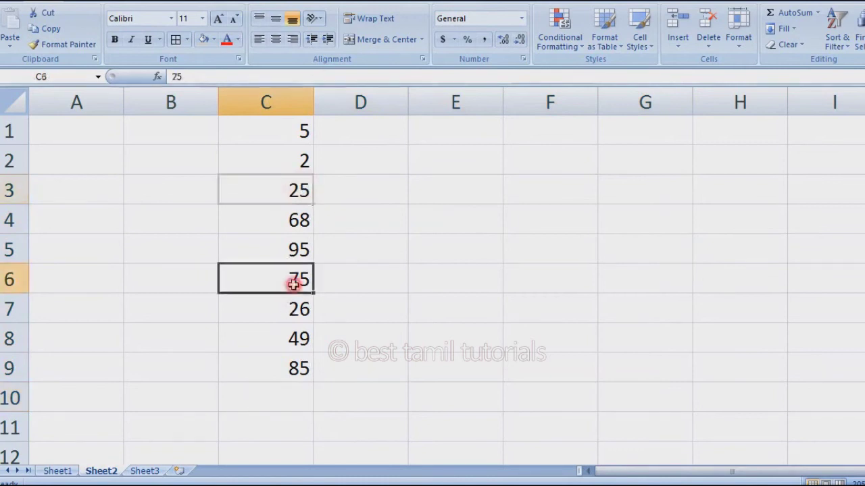
{"action": "left_click", "coordinate": [292, 368]}
{"action": "left_click", "coordinate": [293, 402]}
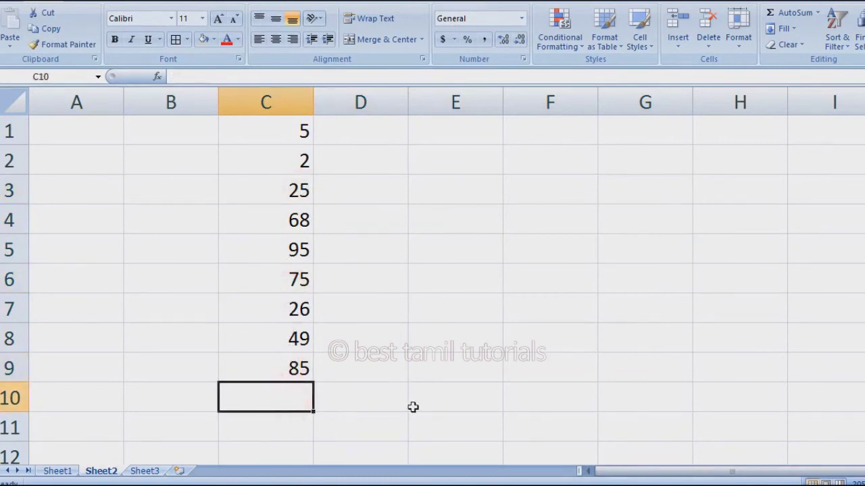
{"action": "type", "text": "="}
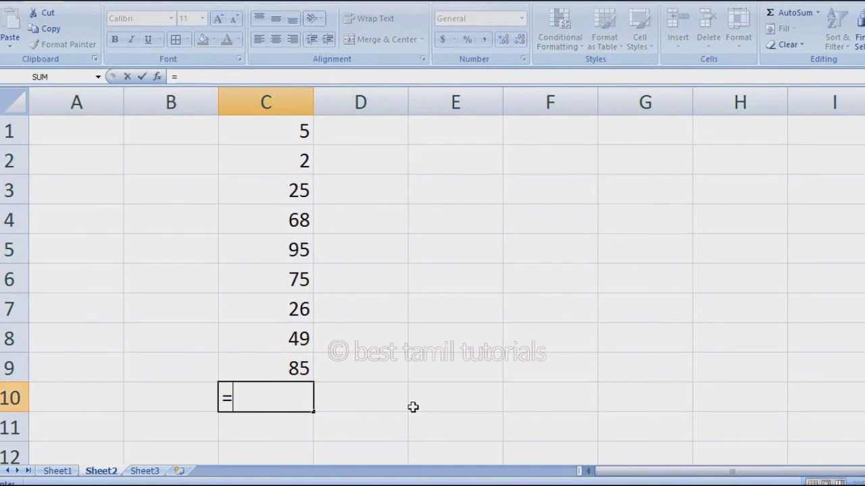
{"action": "type", "text": "+"}
{"action": "left_click", "coordinate": [288, 178]}
{"action": "type", "text": "+"}
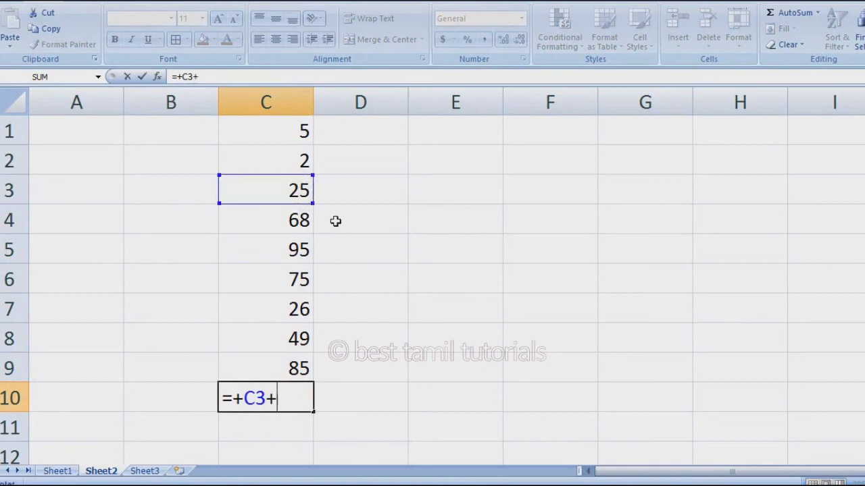
{"action": "left_click", "coordinate": [292, 253]}
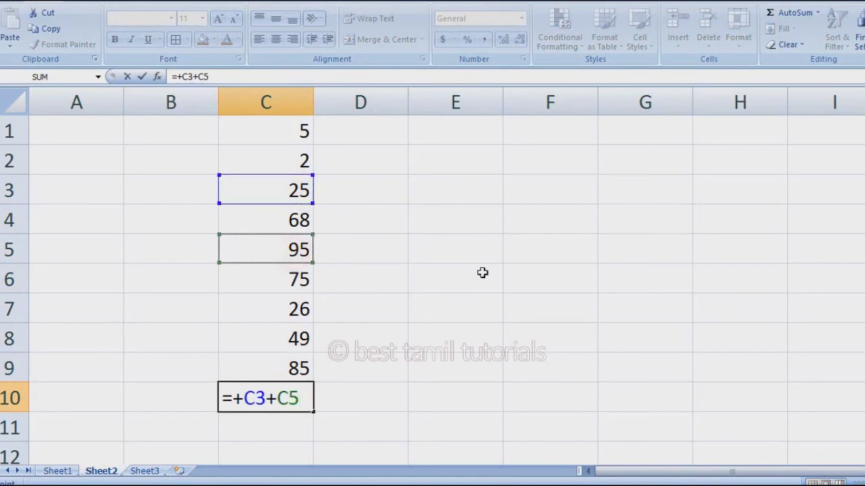
{"action": "type", "text": "+"}
{"action": "left_click", "coordinate": [278, 369]}
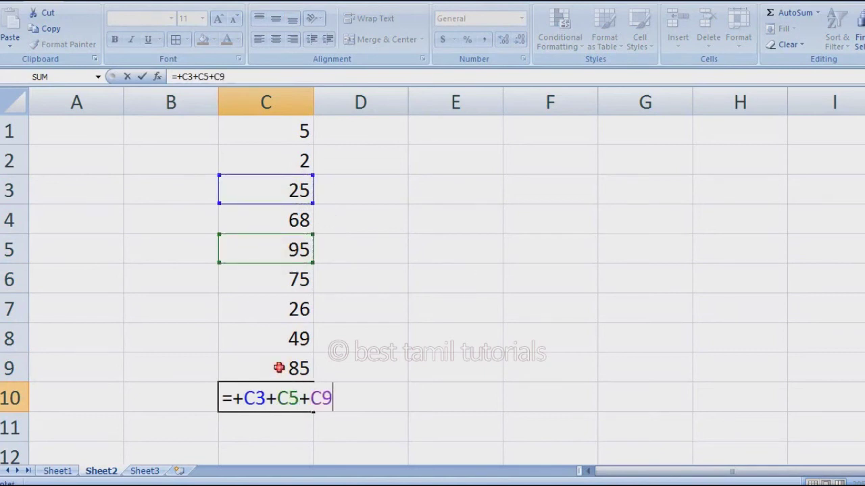
{"action": "key", "text": "Return"}
{"action": "key", "text": "Up"}
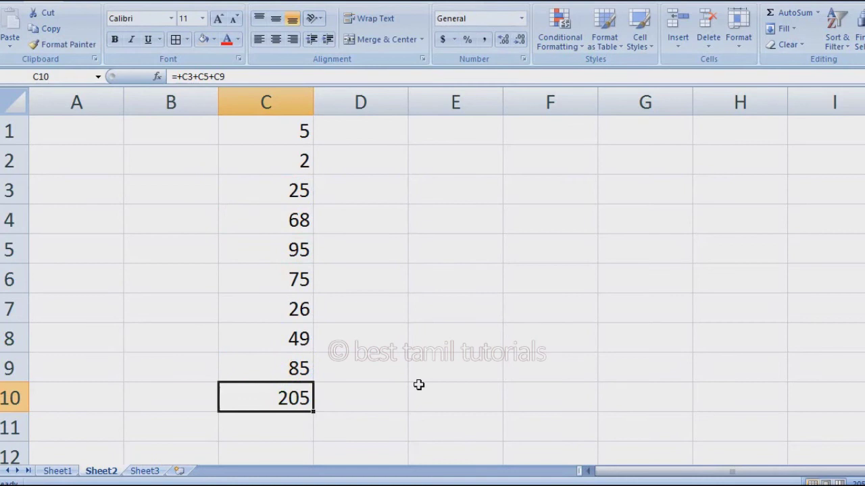
- Change the value in cell C3 to 30
{"action": "key", "text": "Up"}
{"action": "key", "text": "Up"}
{"action": "key", "text": "Up"}
{"action": "key", "text": "Up"}
{"action": "key", "text": "Up"}
{"action": "key", "text": "Up"}
{"action": "key", "text": "Up"}
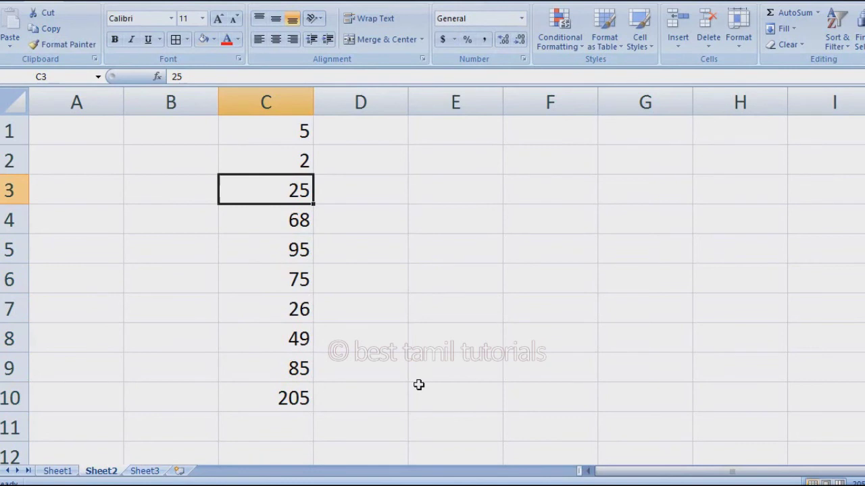
{"action": "type", "text": "30"}
{"action": "key", "text": "Return"}
- Change the value in C4, which the formula in C10 does not reference, to 70
{"action": "key", "text": "Up"}
{"action": "key", "text": "Down"}
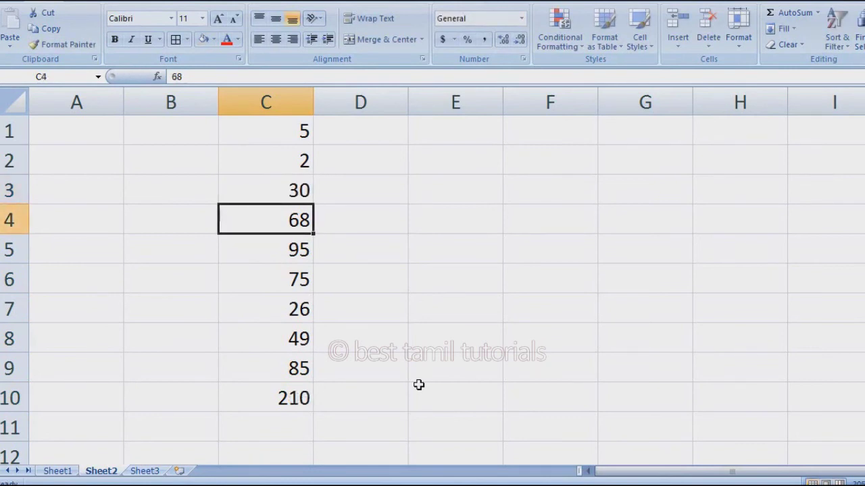
{"action": "type", "text": "70"}
{"action": "key", "text": "Return"}
{"action": "key", "text": "Up"}
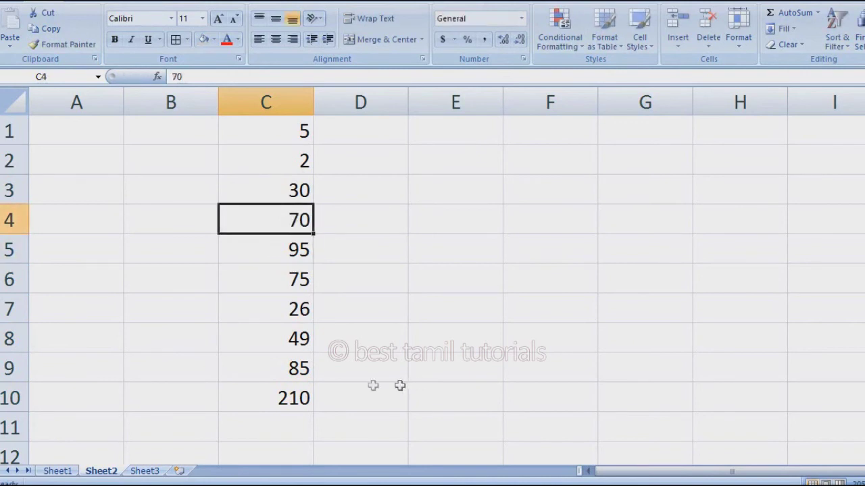
- Inspect the cells referenced by the formula in C10, and delete that formula
{"action": "left_click", "coordinate": [283, 398]}
{"action": "double_click", "coordinate": [283, 398]}
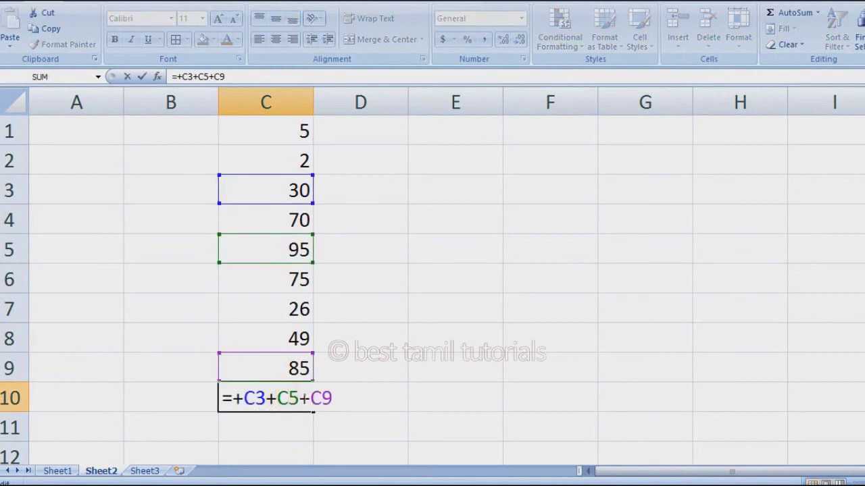
{"action": "key", "text": "ctrl+Return"}
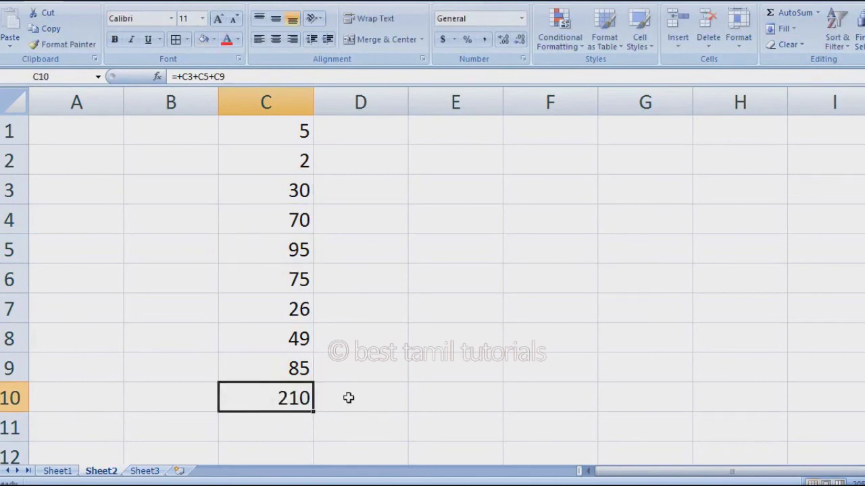
{"action": "key", "text": "Delete"}
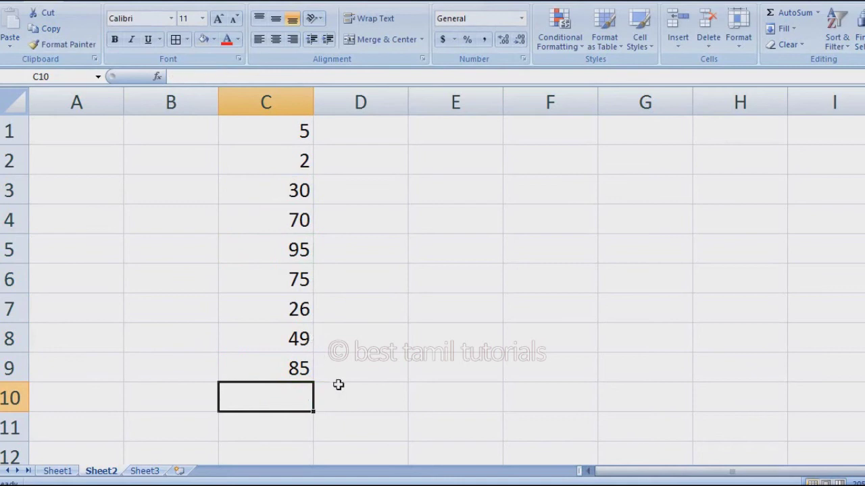
- Enter the formula +C1+C2+C3+C4+C5+C6+C7+C8+C9 in C10, adding every cell of the column individually
{"action": "type", "text": "+"}
{"action": "left_click", "coordinate": [287, 137]}
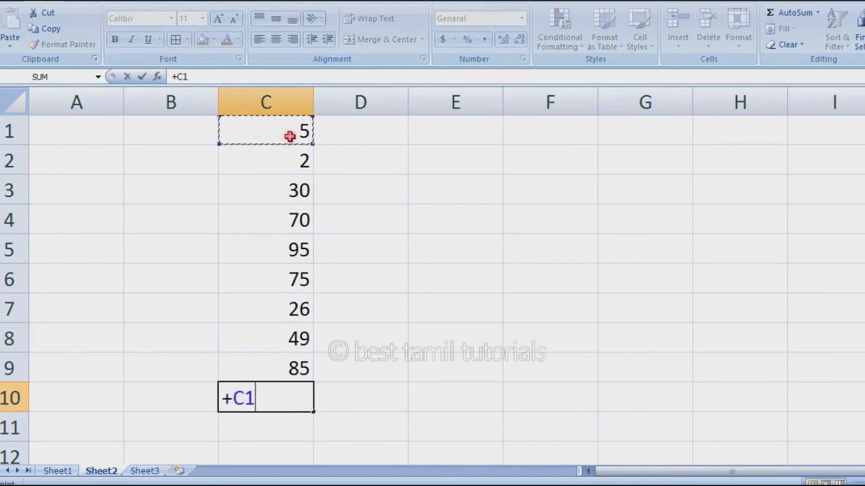
{"action": "type", "text": "+"}
{"action": "left_click", "coordinate": [304, 161]}
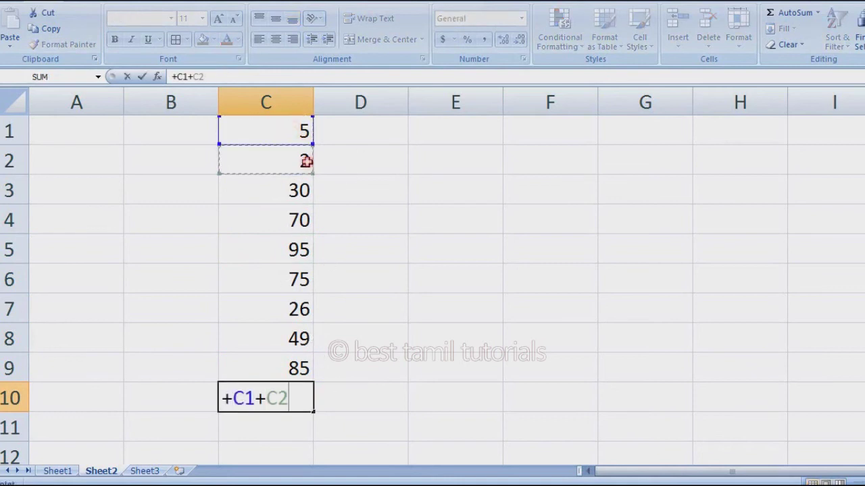
{"action": "type", "text": "+"}
{"action": "left_click", "coordinate": [294, 191]}
{"action": "type", "text": "+C3+"}
{"action": "left_click", "coordinate": [291, 225]}
{"action": "type", "text": "+C3+C4+"}
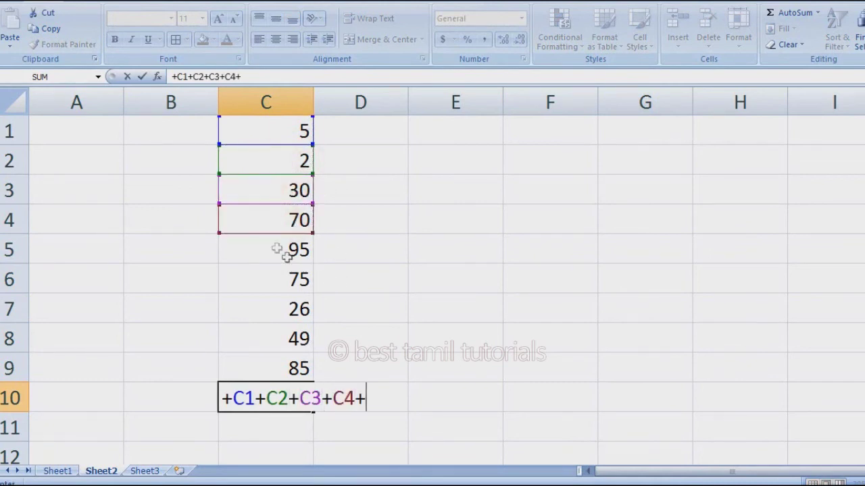
{"action": "left_click", "coordinate": [276, 248]}
{"action": "type", "text": "+"}
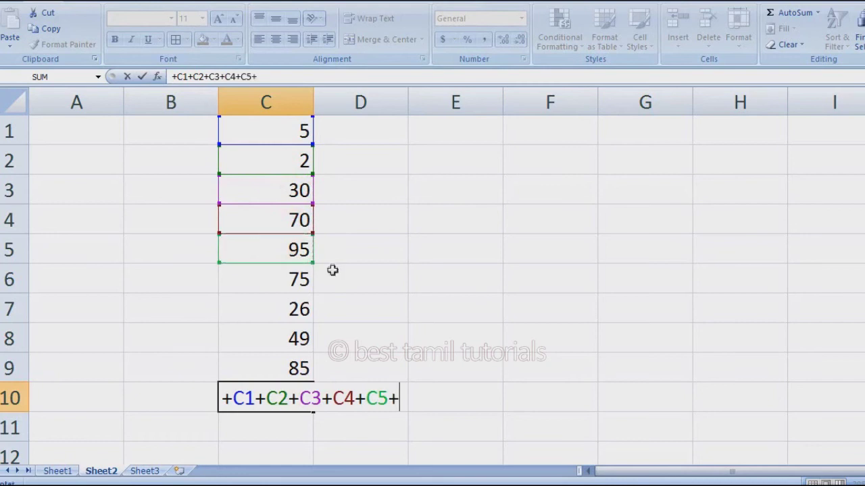
{"action": "left_click", "coordinate": [294, 275]}
{"action": "type", "text": "+"}
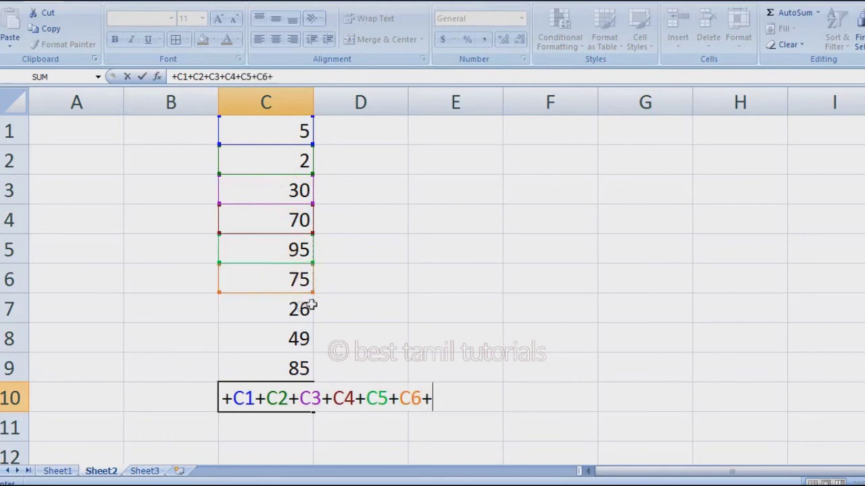
{"action": "left_click", "coordinate": [290, 309]}
{"action": "type", "text": "+"}
{"action": "left_click", "coordinate": [292, 341]}
{"action": "type", "text": "+C8+"}
{"action": "left_click", "coordinate": [295, 368]}
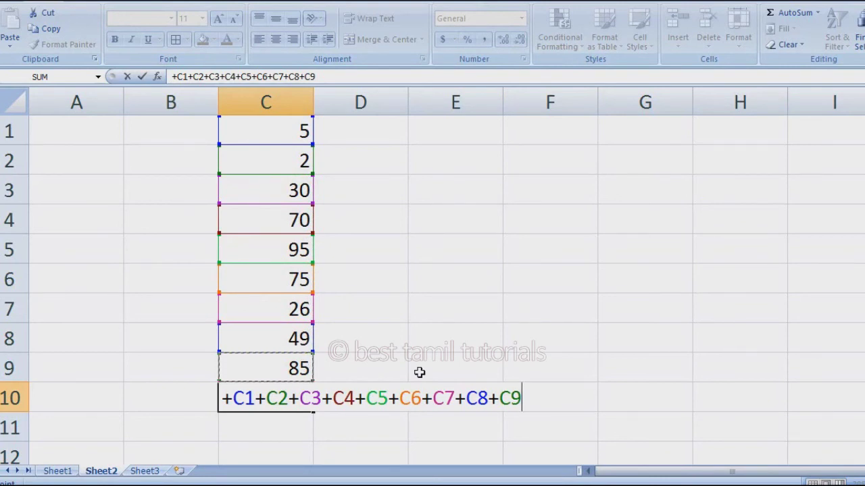
{"action": "key", "text": "Return"}
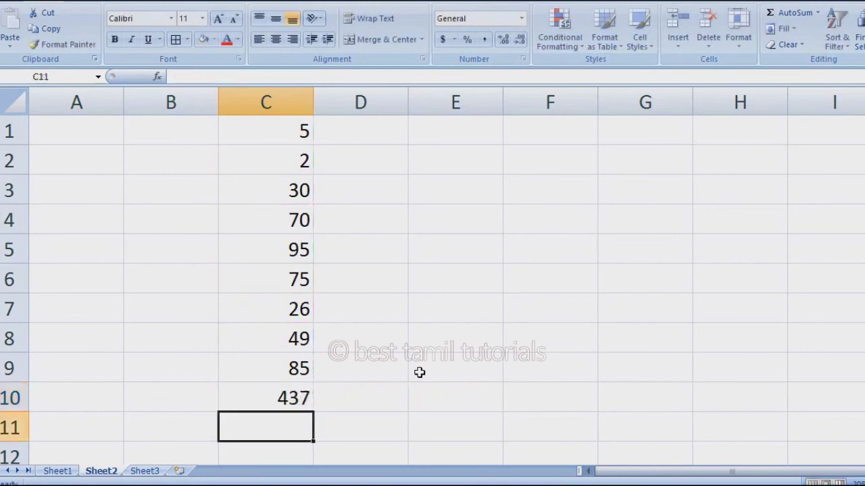
{"action": "key", "text": "Up"}
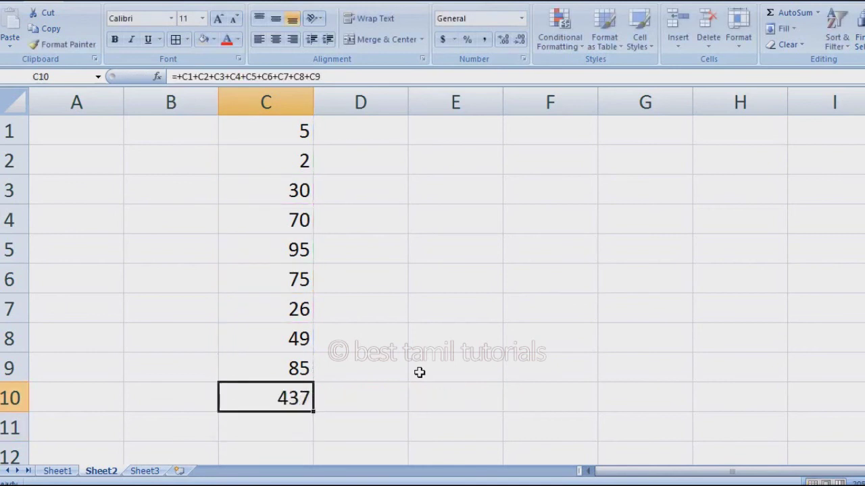
- Delete the addition formula in C10 and total the range C1:C9 with AutoSum
{"action": "key", "text": "Delete"}
{"action": "left_click_drag", "start_coordinate": [281, 135], "coordinate": [281, 358]}
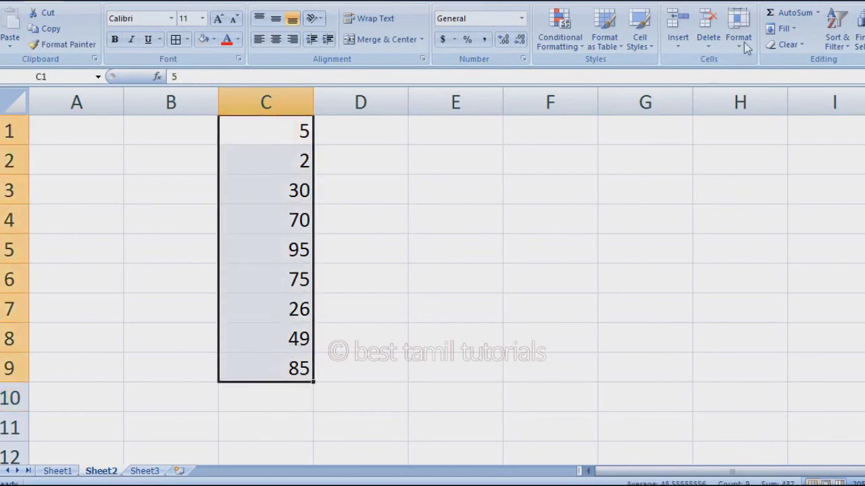
{"action": "left_click", "coordinate": [790, 20]}
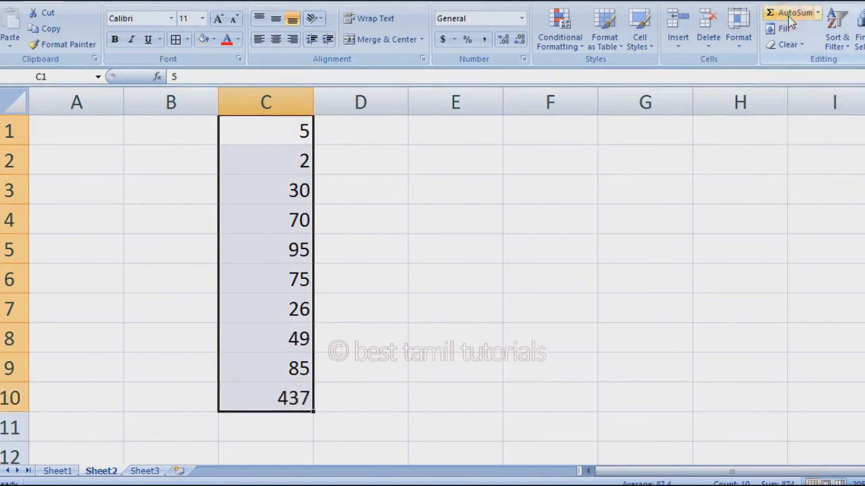